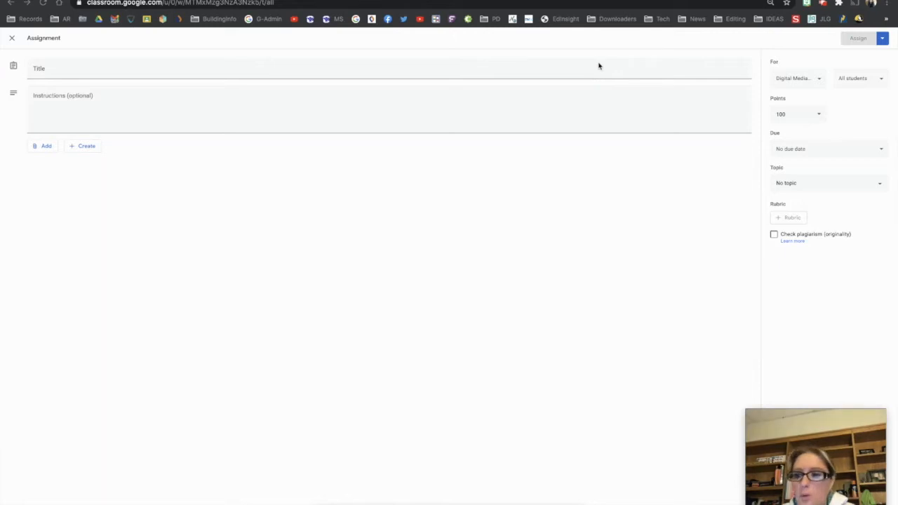
Open Google Drive in a new browser tab and create a blank Google Drawings file.
key("ctrl+t")
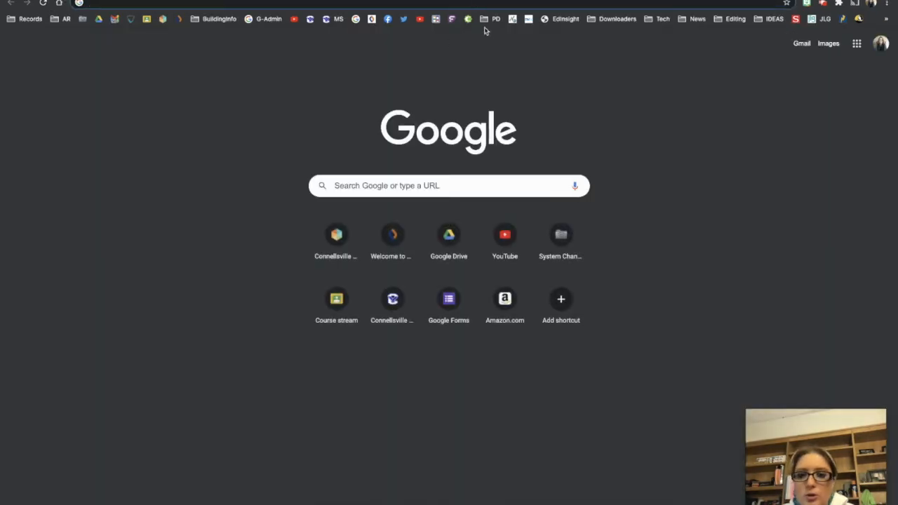
left_click(452, 5)
type("dri")
key("Return")
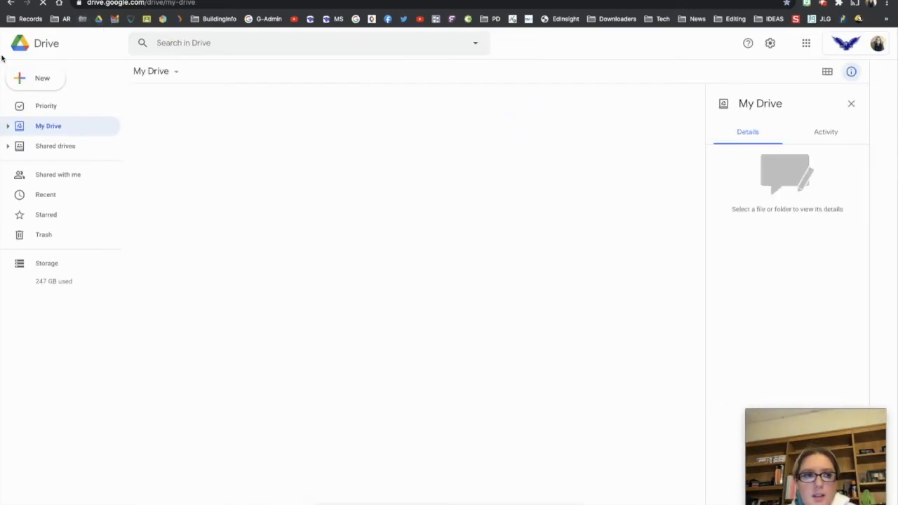
left_click(37, 81)
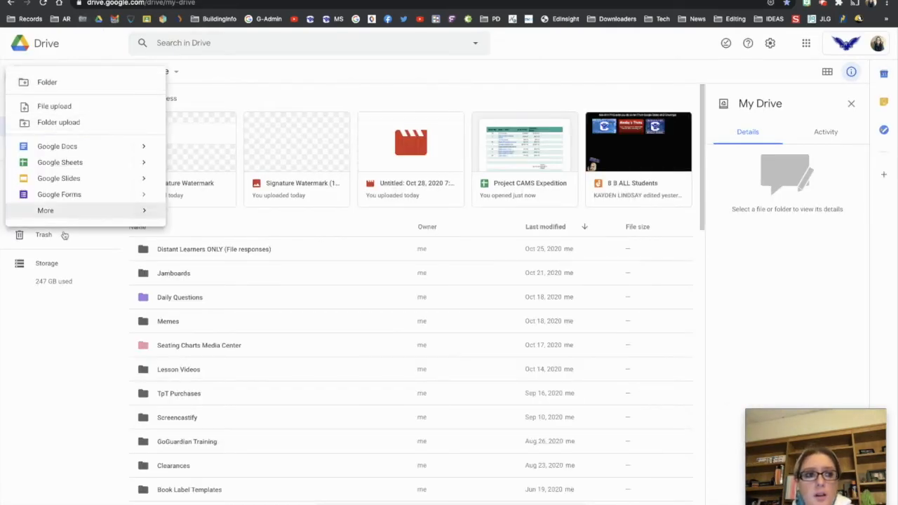
mouse_move(47, 212)
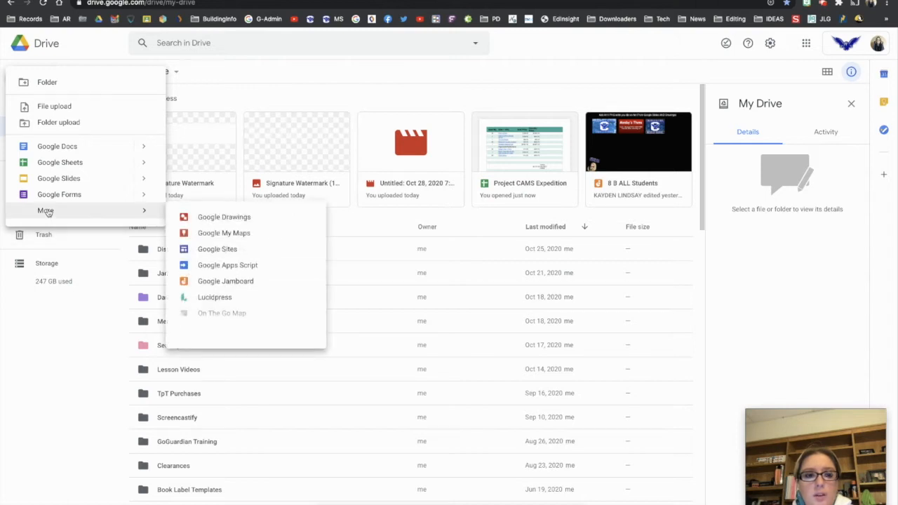
left_click(224, 219)
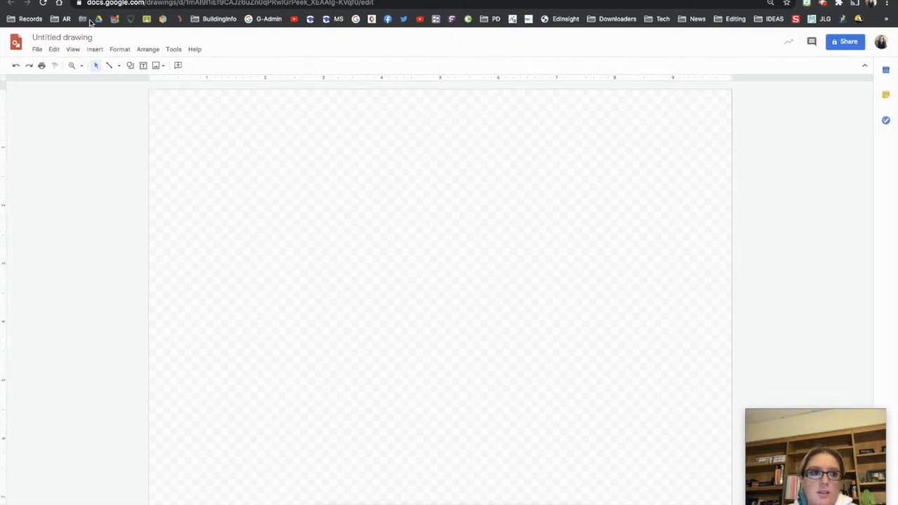
Rename the drawing "Signature Watermark" and resize its canvas to a wide, short strip about 12 inches across.
left_click(49, 37)
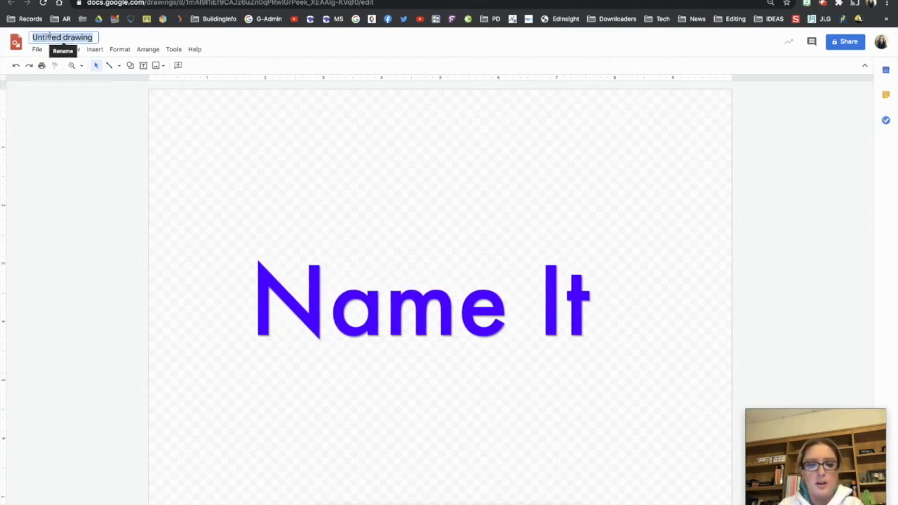
type("Signature Watermark")
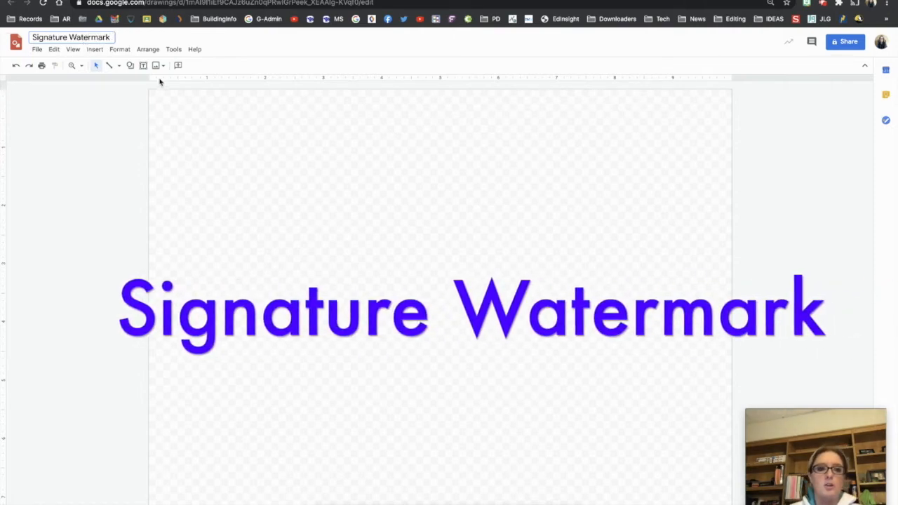
left_click(272, 153)
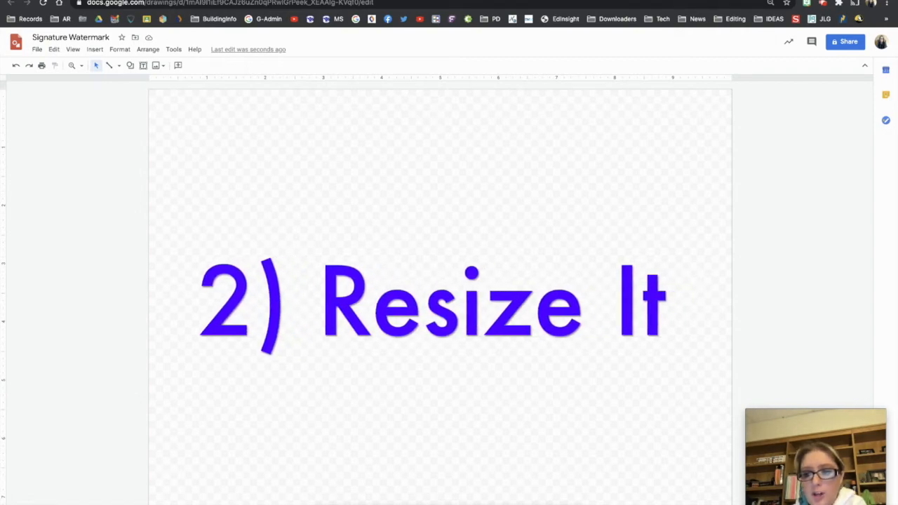
left_click_drag(732, 502, 849, 252)
left_click_drag(862, 403, 865, 399)
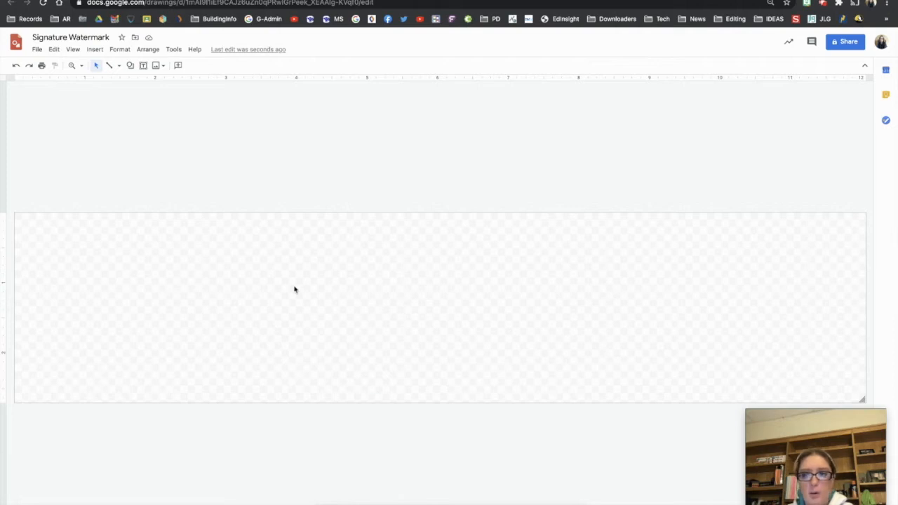
Insert word art containing the creator's full name followed by 2020.
left_click(95, 49)
left_click(129, 152)
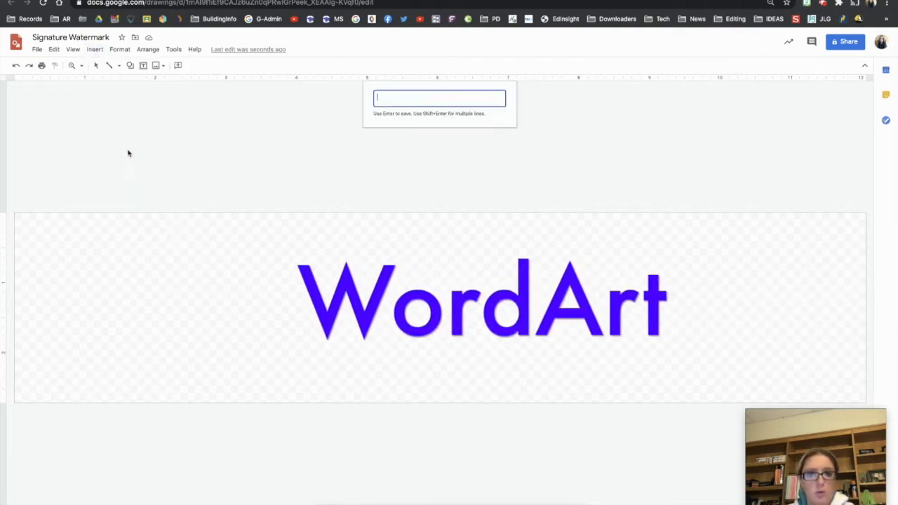
type("Gina ir")
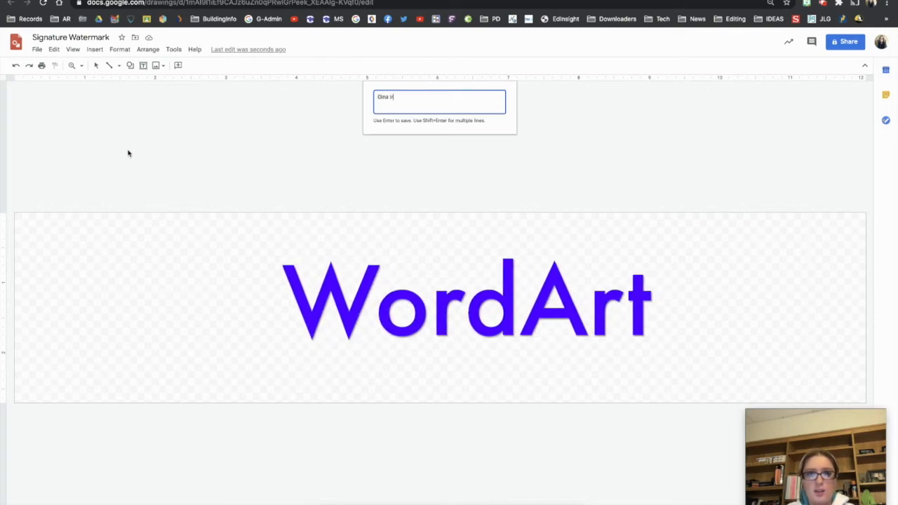
type("win 2020")
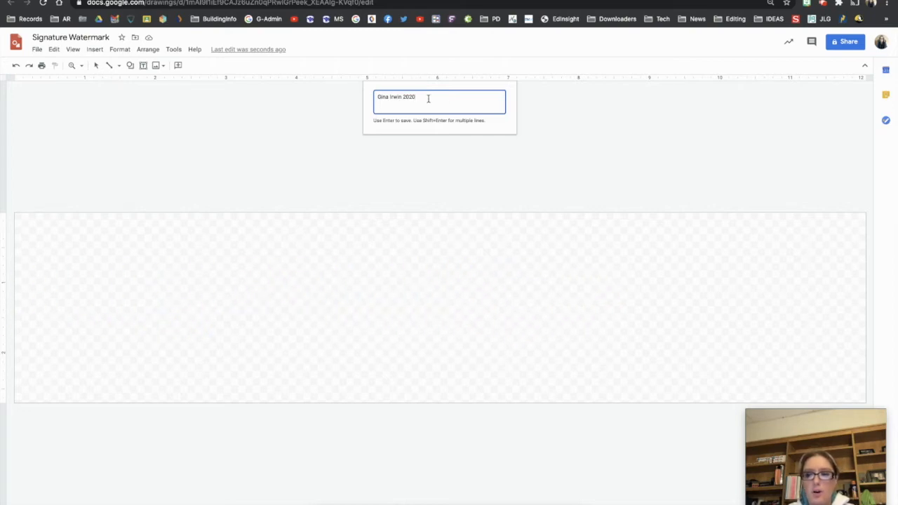
key("Return")
Stretch the word art across nearly the full canvas width and centre it vertically on the canvas.
left_click_drag(294, 287, 273, 258)
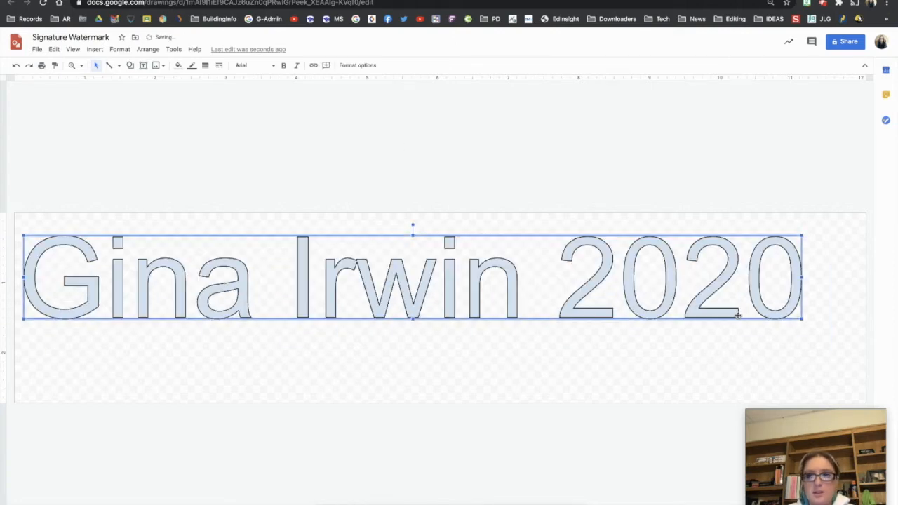
left_click_drag(803, 279, 862, 277)
left_click_drag(442, 319, 431, 337)
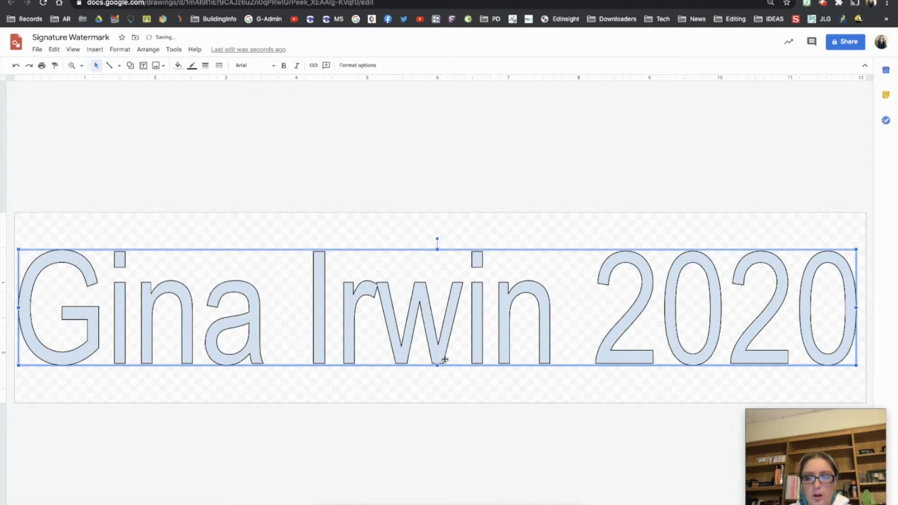
Try stretching the word art vertically to nearly fill the height of the canvas.
left_click_drag(438, 367, 437, 393)
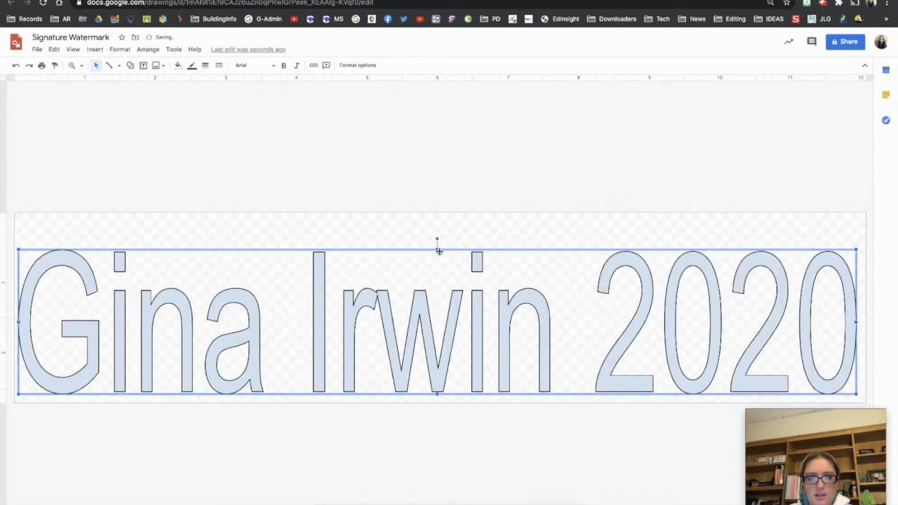
left_click_drag(437, 241, 439, 218)
left_click(459, 138)
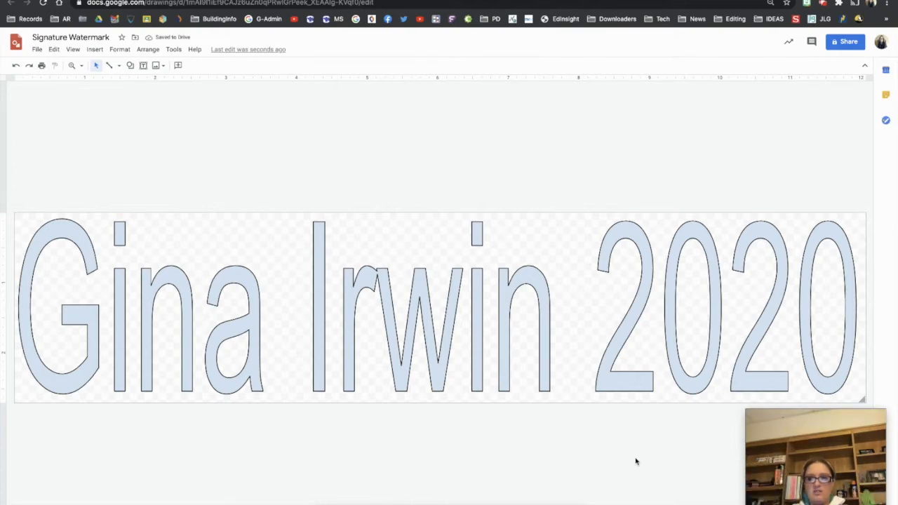
key("ctrl+z")
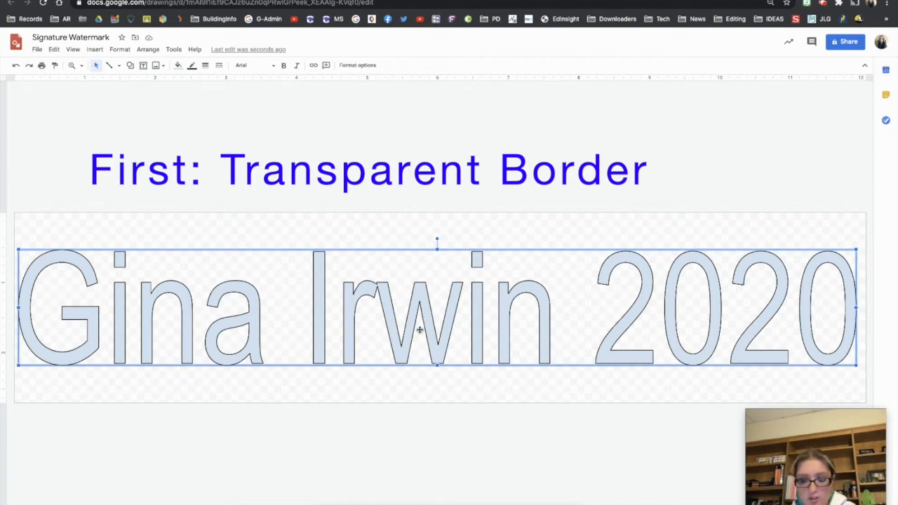
Make the border of the word art transparent.
left_click(192, 65)
left_click(217, 83)
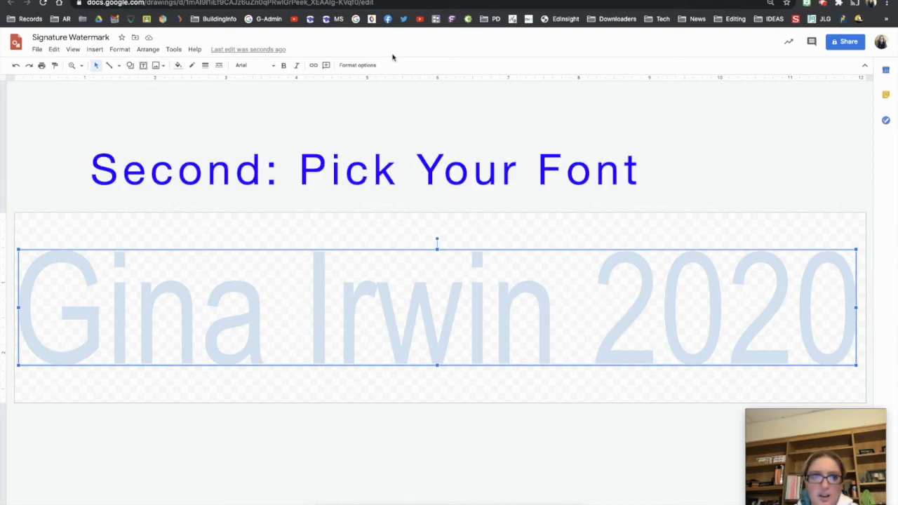
Try the Bangers and Chela One fonts on the word art.
left_click(242, 65)
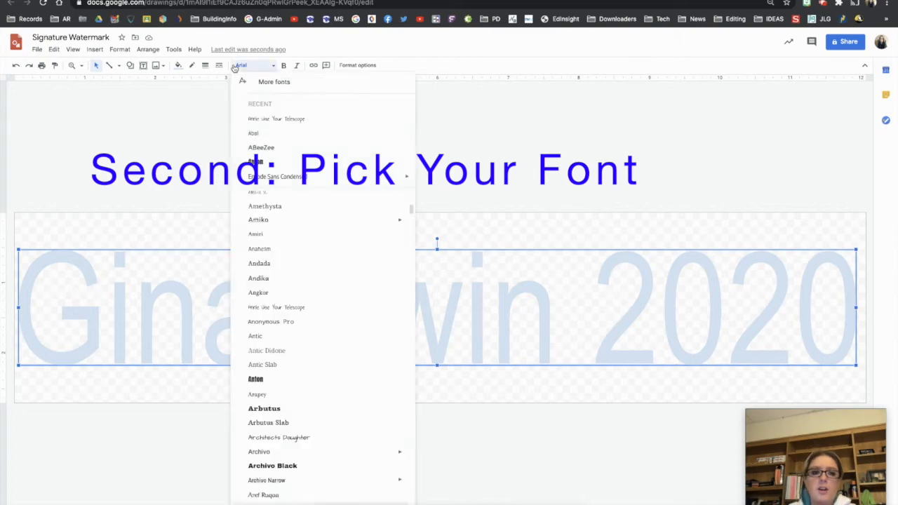
scroll(290, 265, "down", 8)
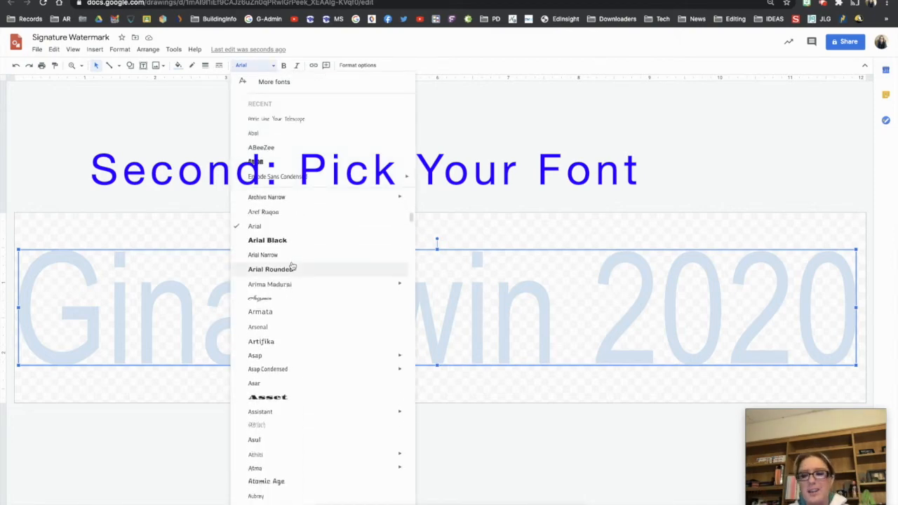
scroll(291, 269, "down", 10)
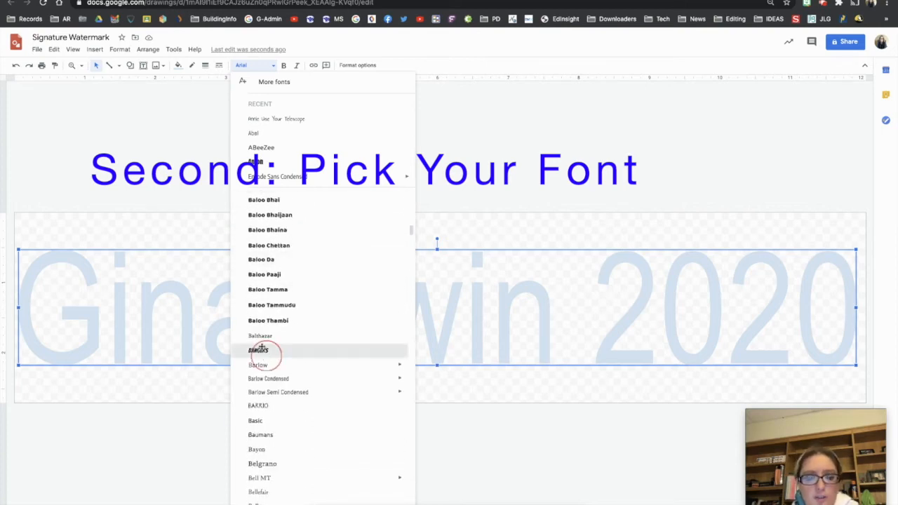
left_click(259, 349)
key("ctrl+z")
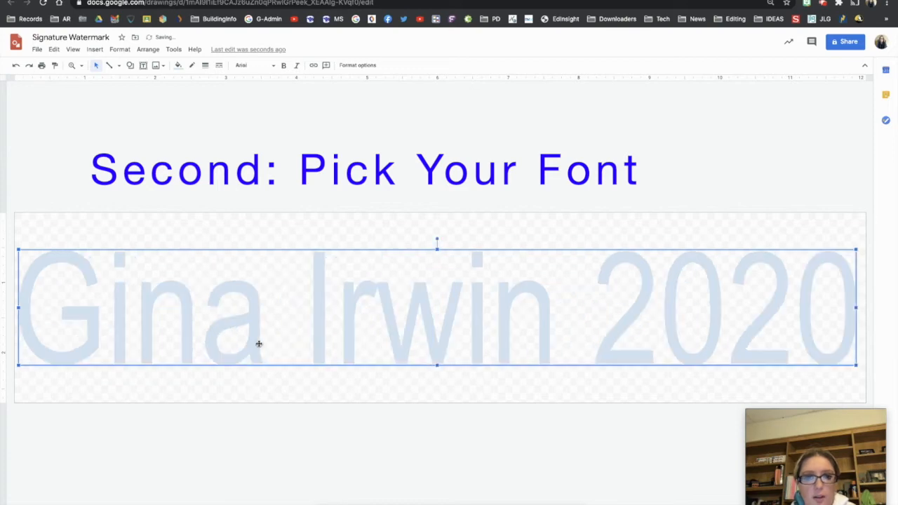
left_click(254, 64)
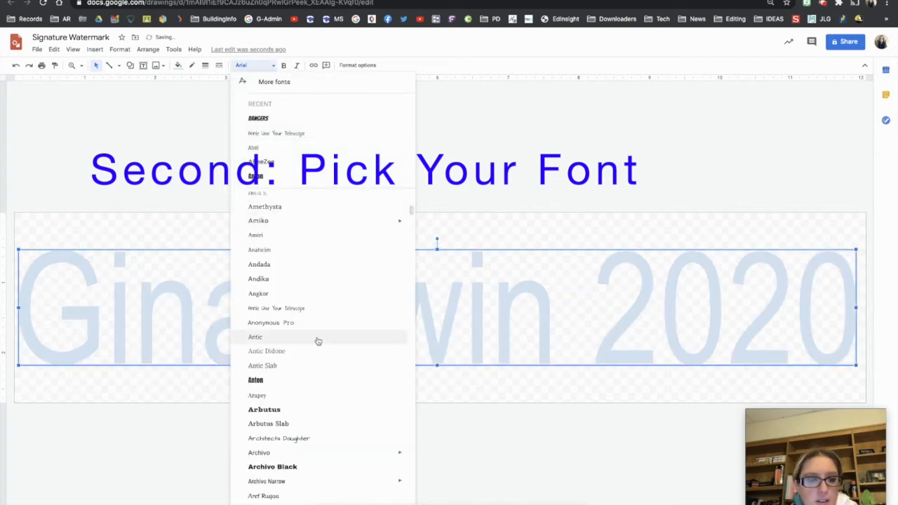
scroll(317, 340, "down", 15)
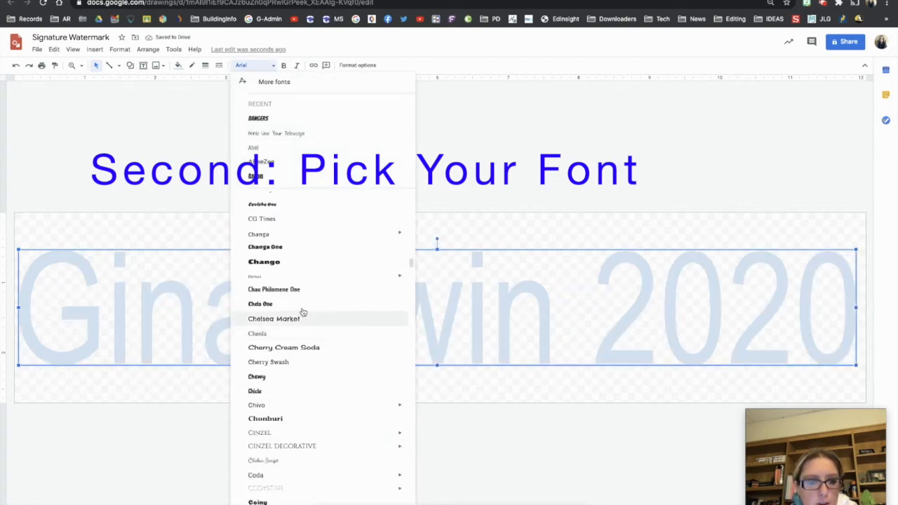
left_click(302, 306)
Set the word art's font to Annie Use Your Telescope and widen the text to nearly the full canvas width.
left_click(247, 66)
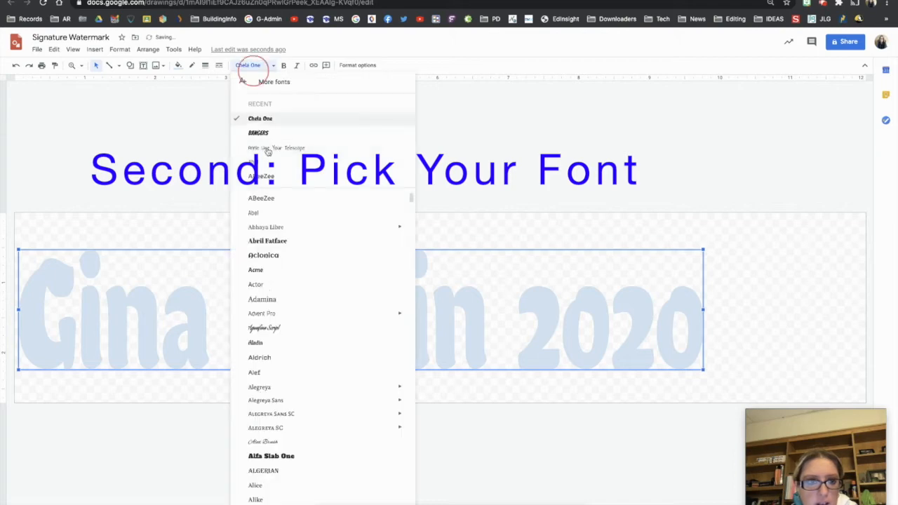
scroll(270, 427, "down", 10)
scroll(269, 428, "down", 8)
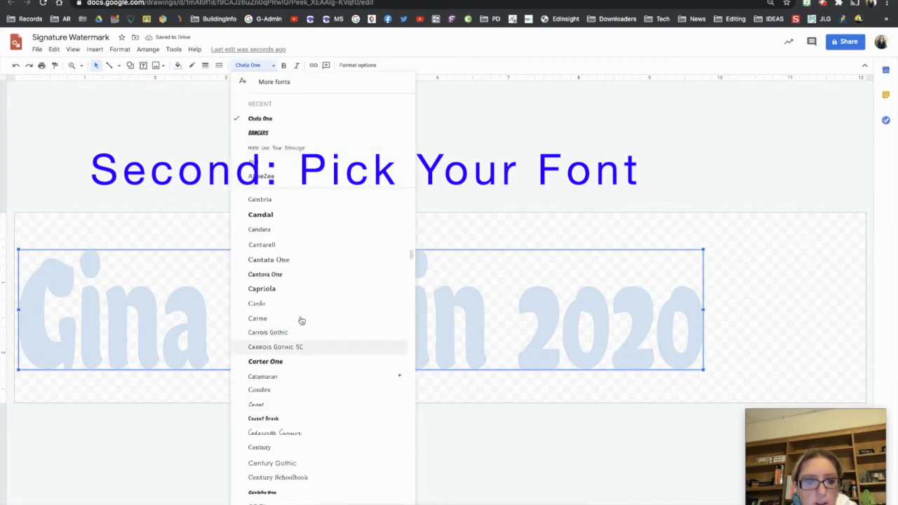
scroll(300, 319, "up", 15)
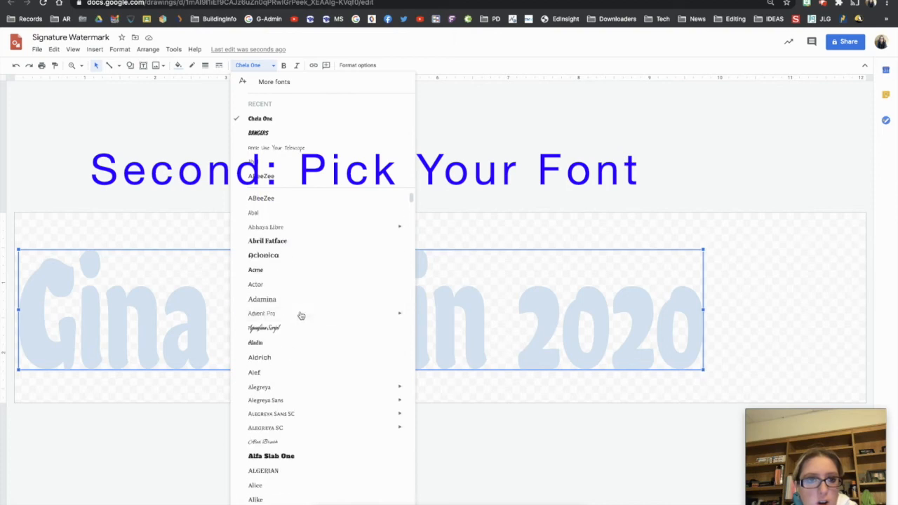
left_click(287, 150)
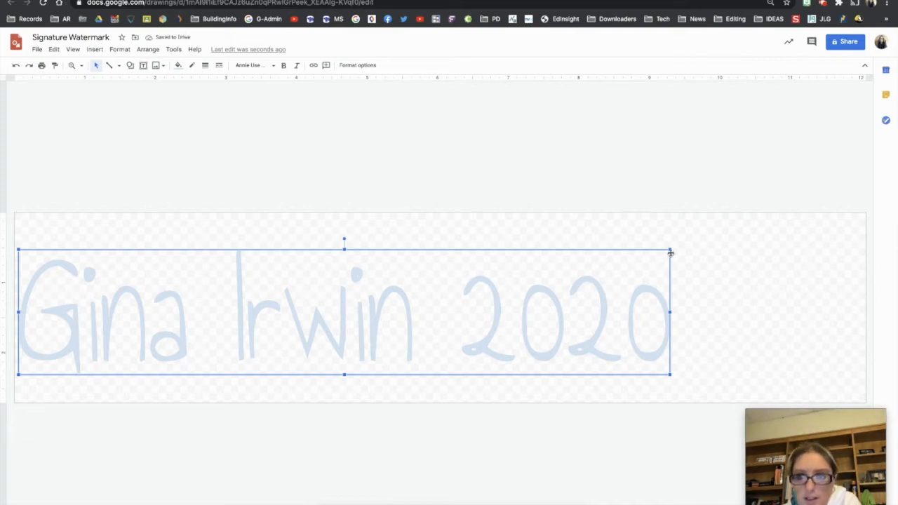
left_click_drag(670, 251, 851, 252)
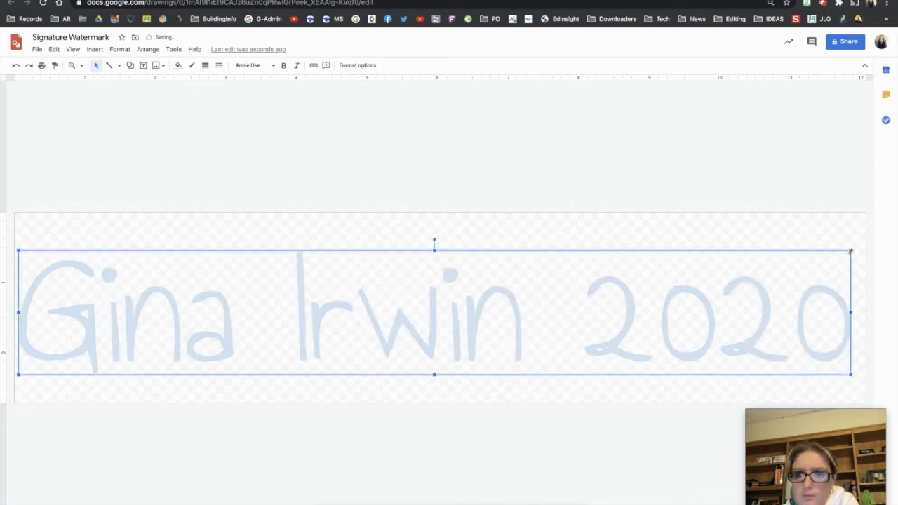
Make the word art bold and give it a solid white fill.
left_click(284, 67)
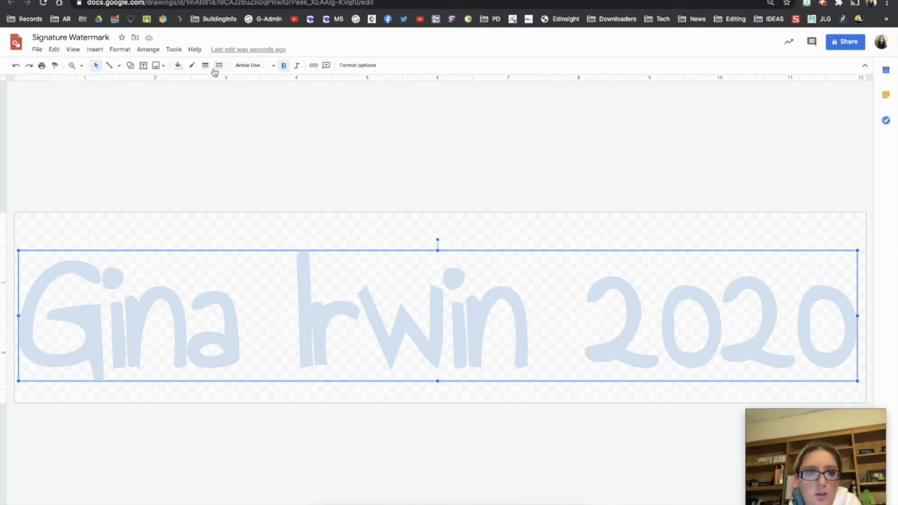
left_click(177, 65)
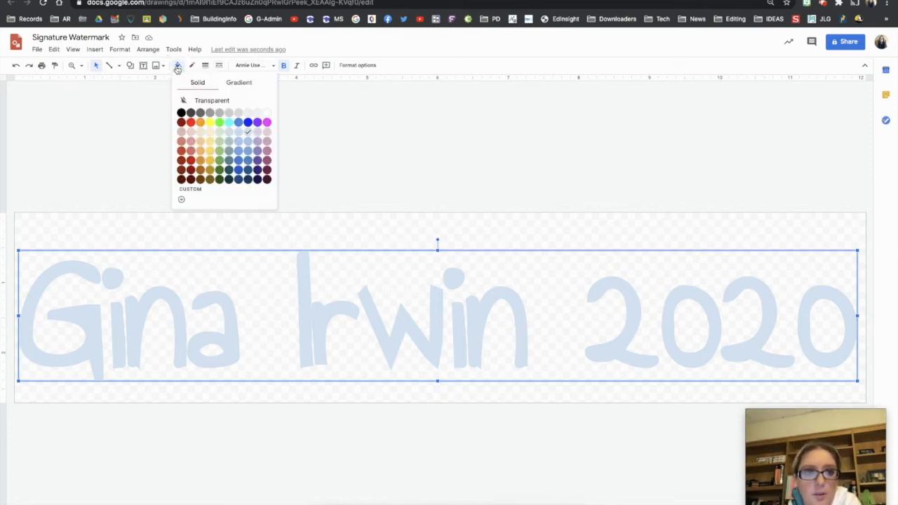
left_click(266, 113)
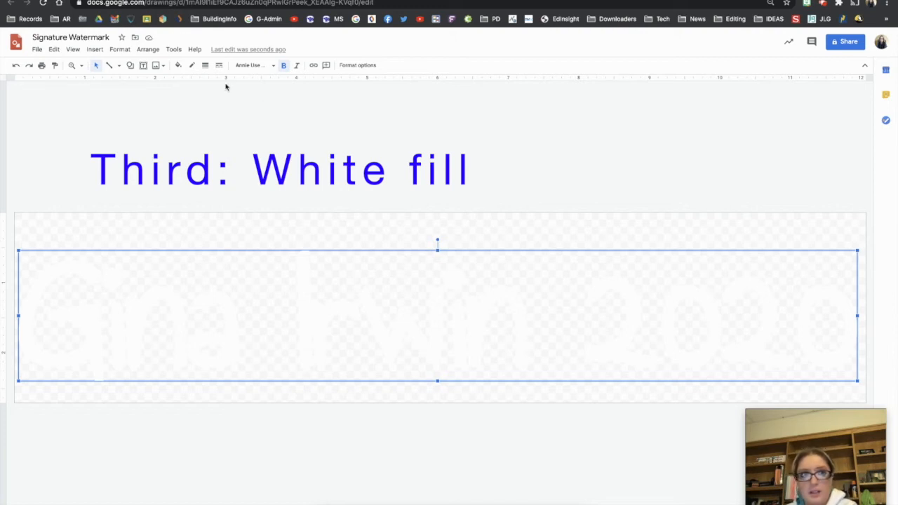
Give the word art a semi-transparent white custom fill, #ffffff62, and deselect it.
left_click(179, 67)
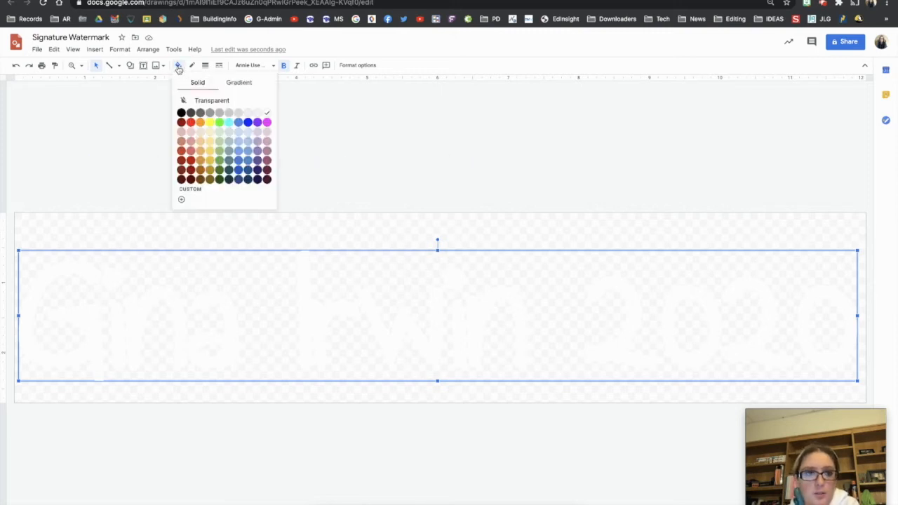
left_click(203, 195)
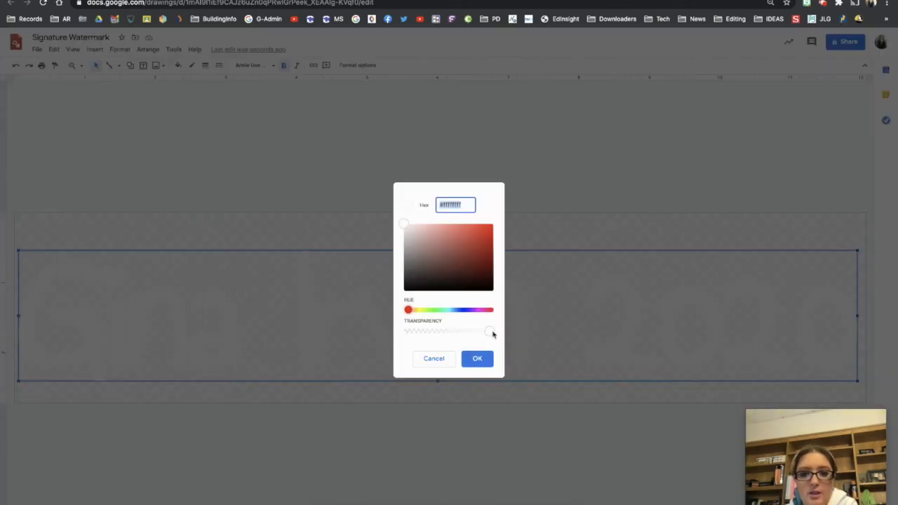
left_click_drag(489, 331, 437, 336)
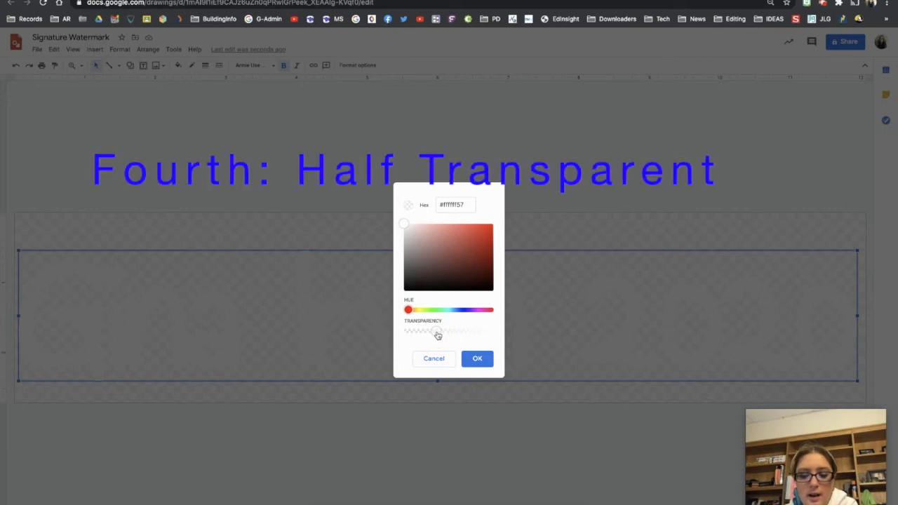
left_click(439, 334)
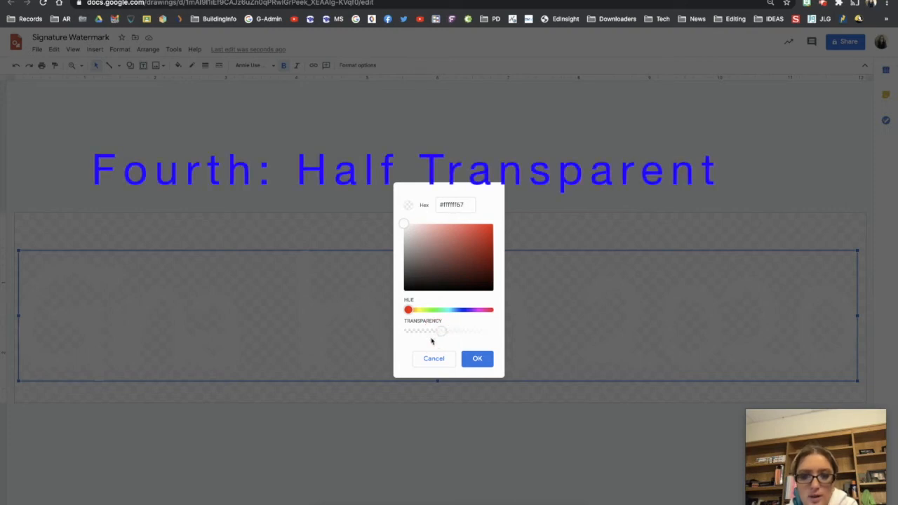
left_click_drag(438, 334, 437, 334)
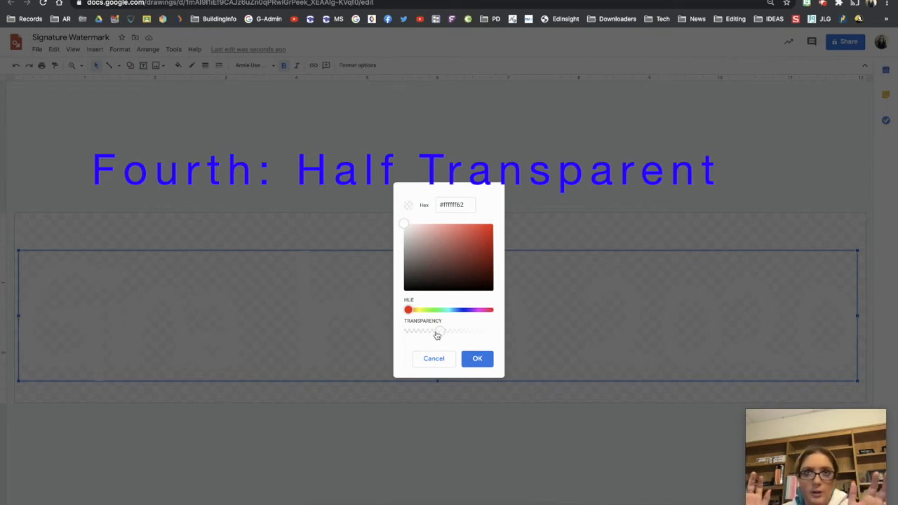
left_click(478, 360)
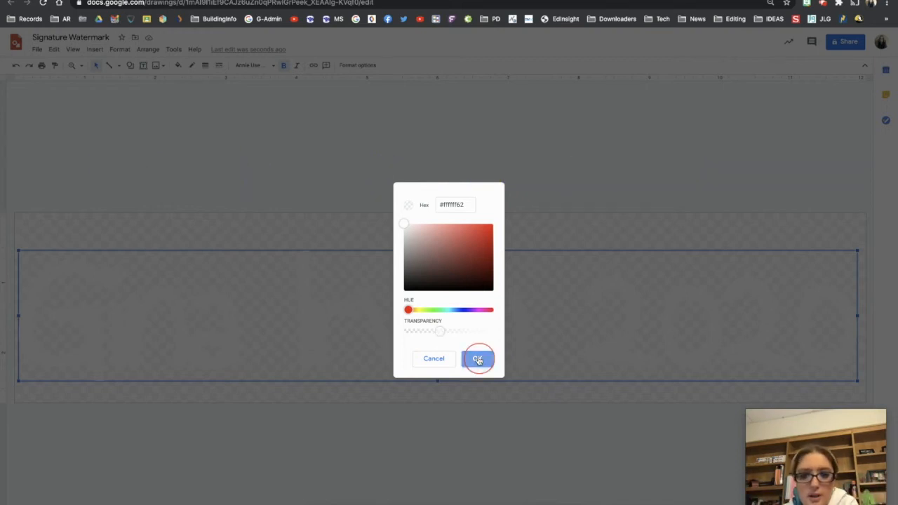
left_click(531, 226)
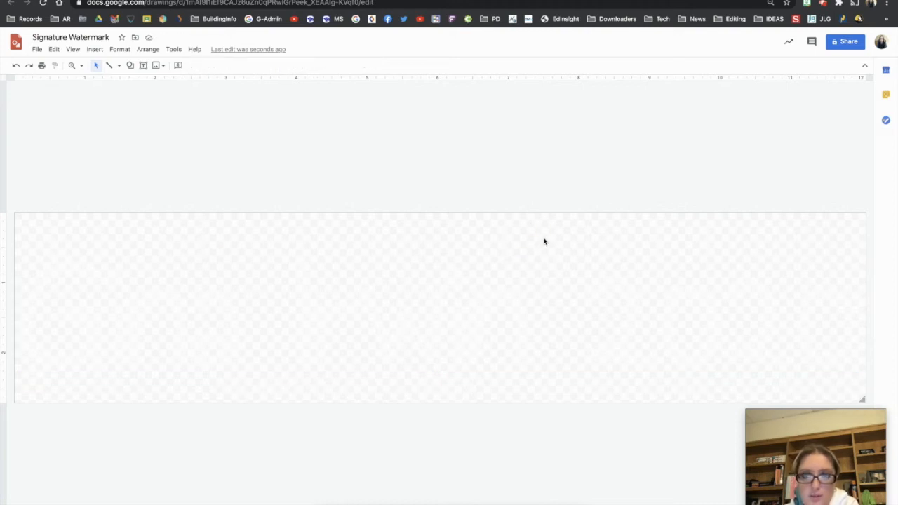
Download the Signature Watermark drawing as a PNG image.
left_click(37, 52)
mouse_move(68, 154)
left_click(189, 186)
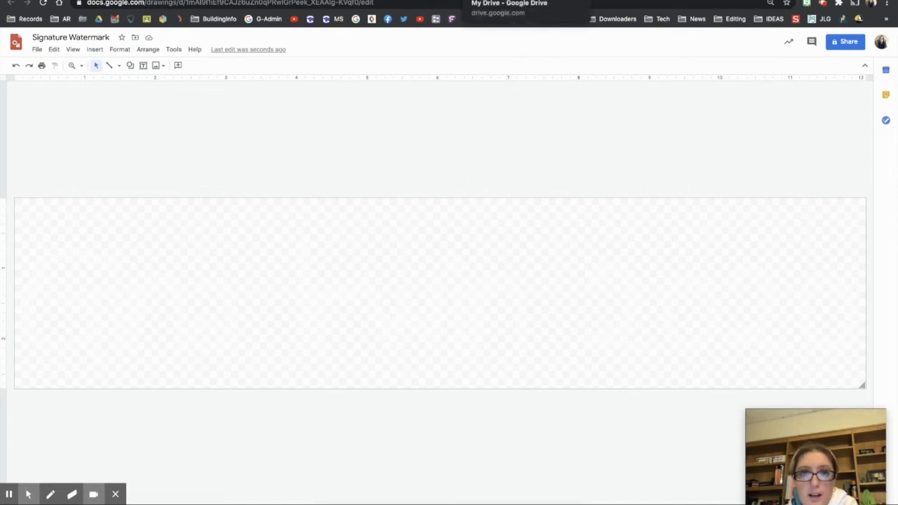
Switch to the Google Classroom assignment and attach Signature Watermark (2).png from the computer's Downloads folder.
left_click(509, 6)
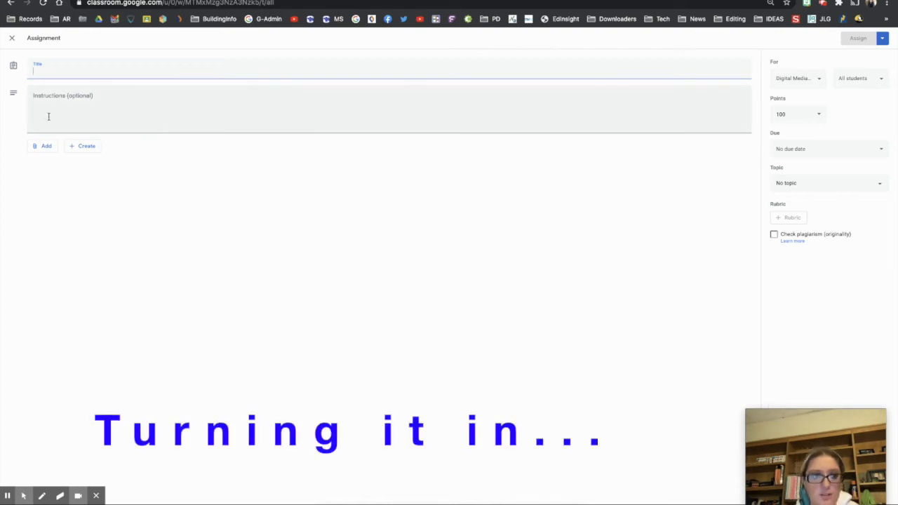
left_click(37, 149)
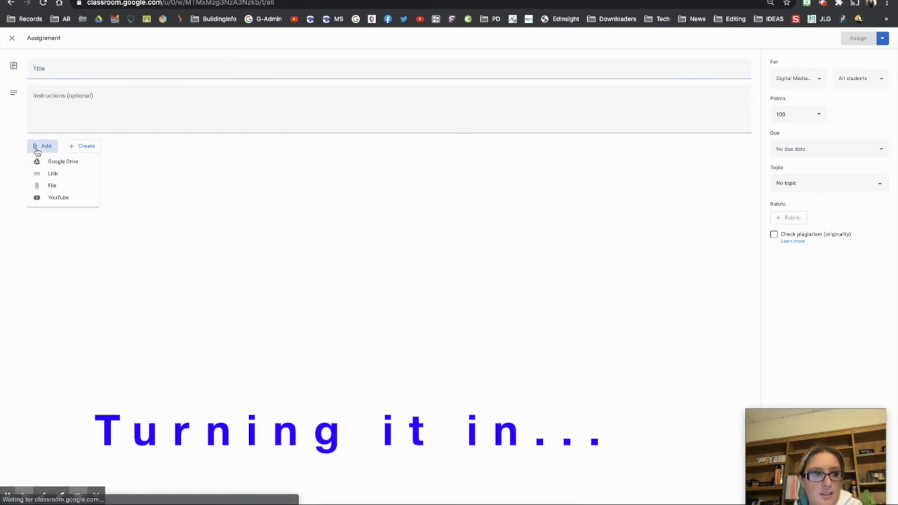
left_click(54, 186)
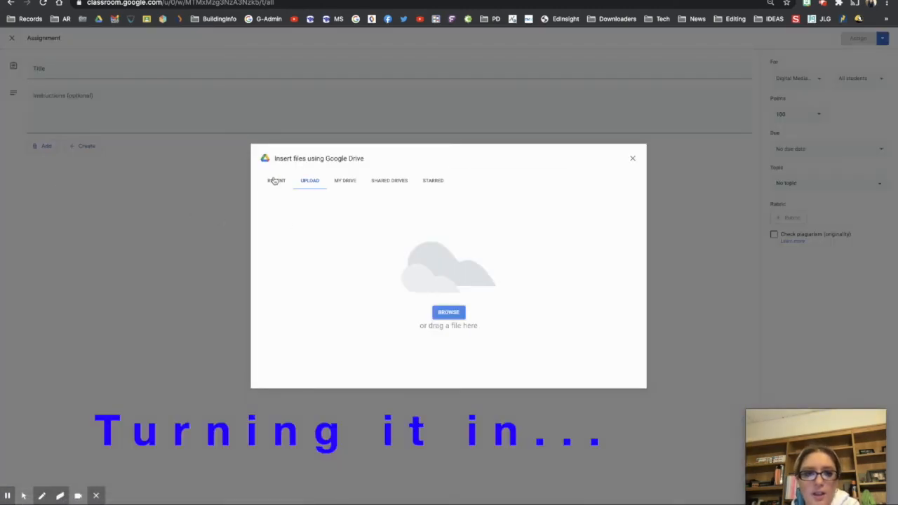
left_click(274, 181)
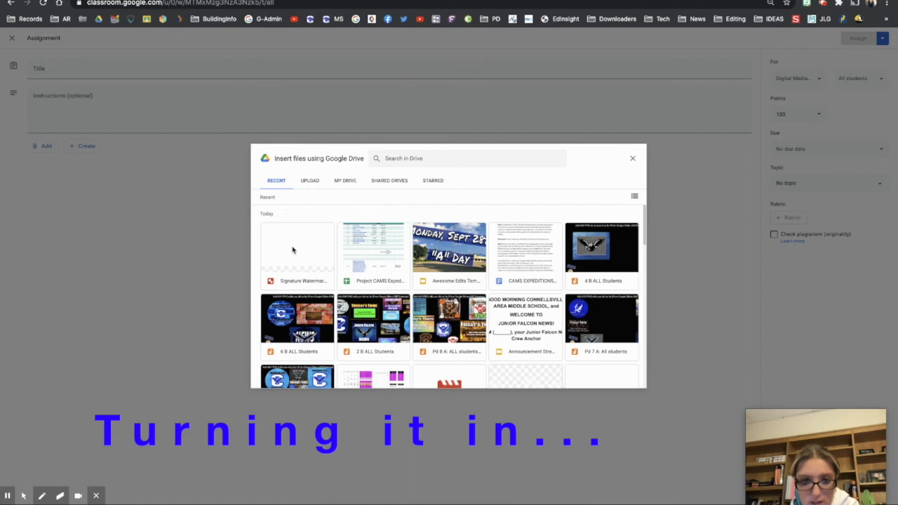
left_click(310, 181)
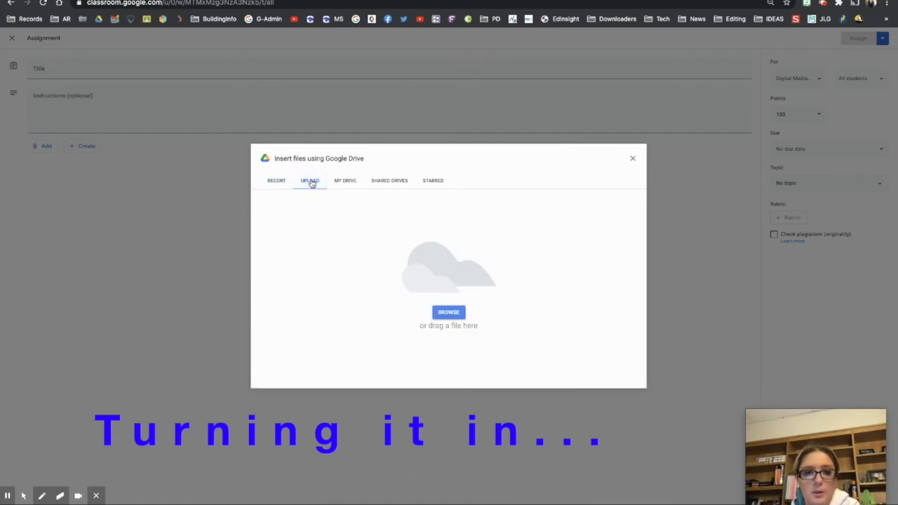
left_click(457, 317)
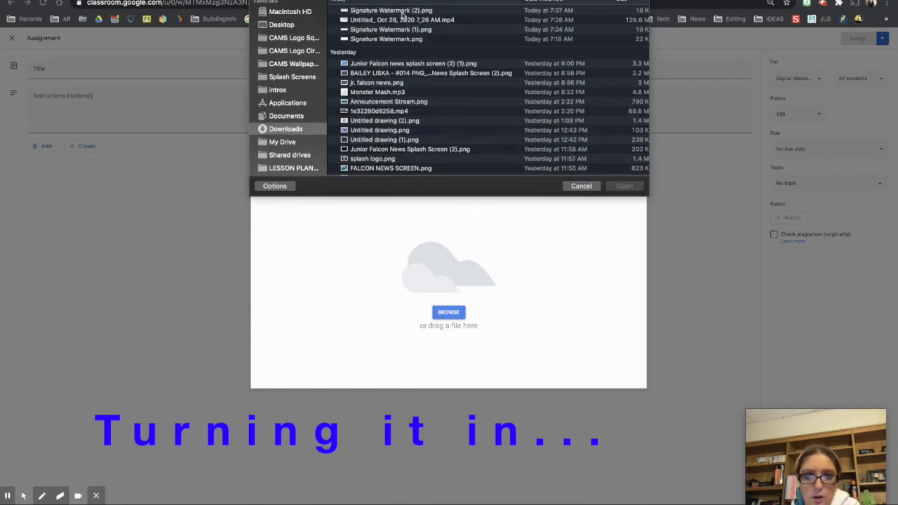
left_click(403, 11)
left_click(624, 186)
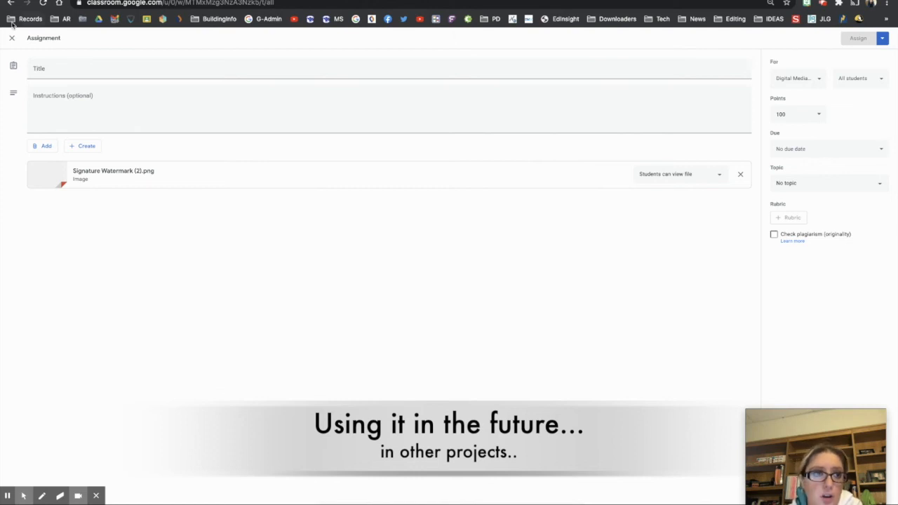
Switch to the Awesome Edits Template File!!!! presentation in Google Slides and start inserting an image from the computer on the Today for Lunch slide.
left_click(29, 1)
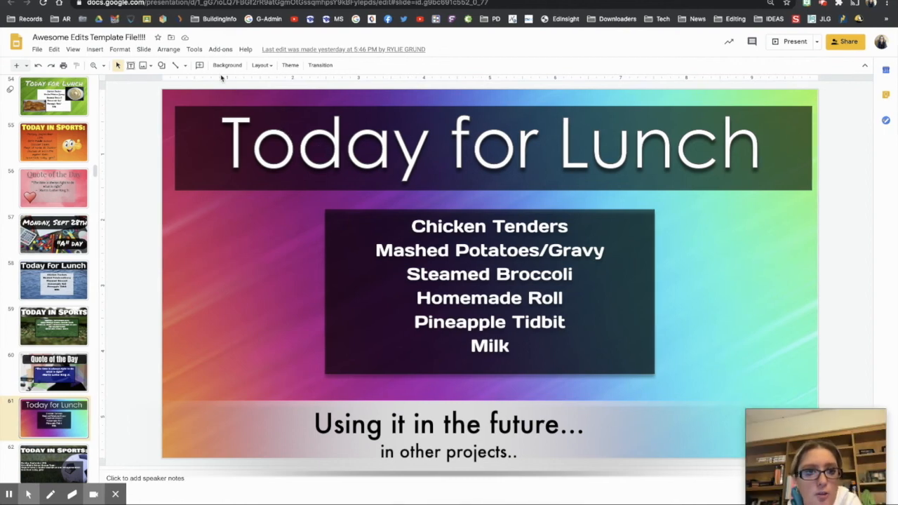
left_click(148, 67)
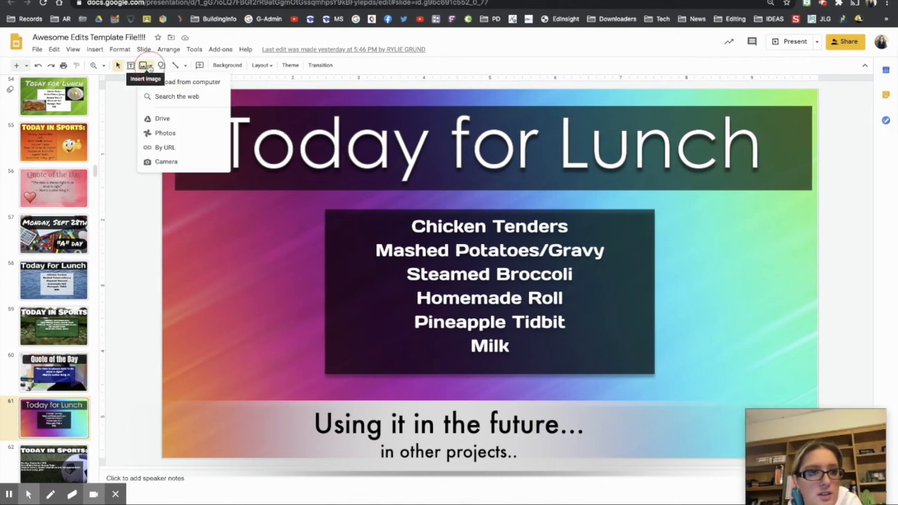
left_click(187, 83)
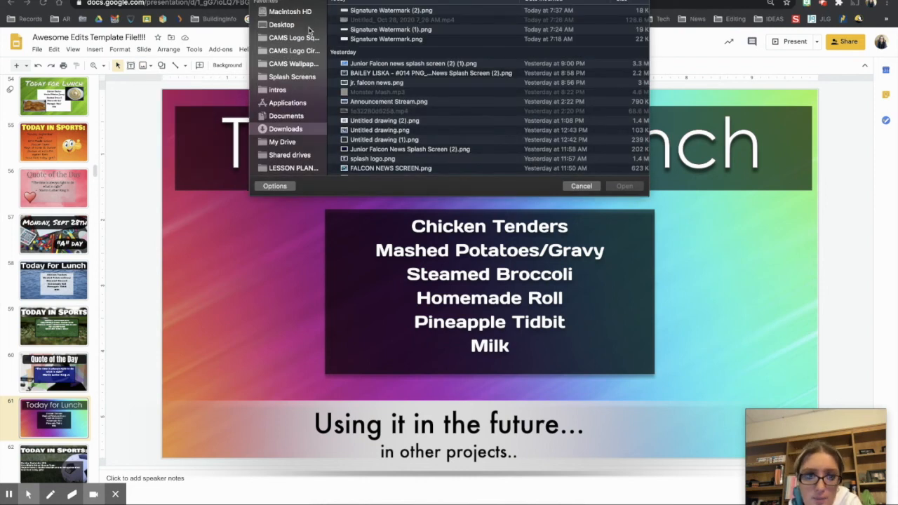